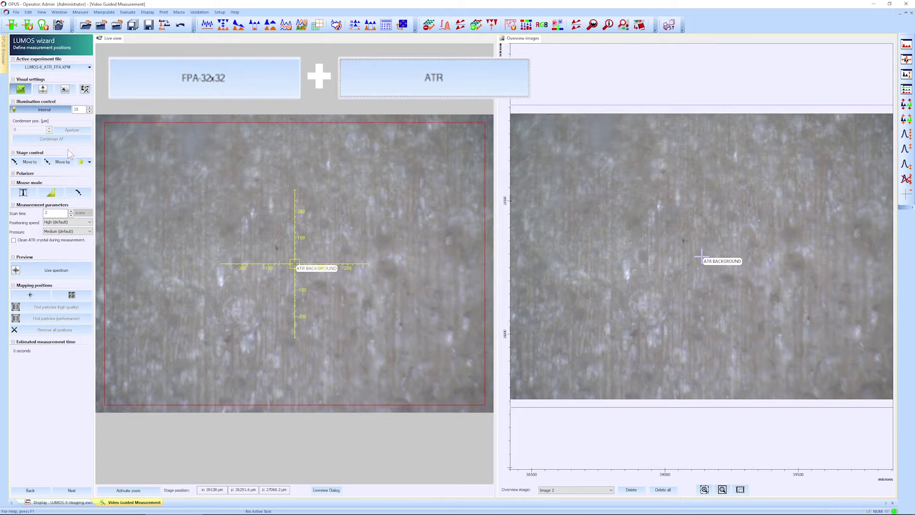
Step: Draw an 11 by 11 mapping grid over the sample, shift it into place, and advance the wizard
left_click(72, 295)
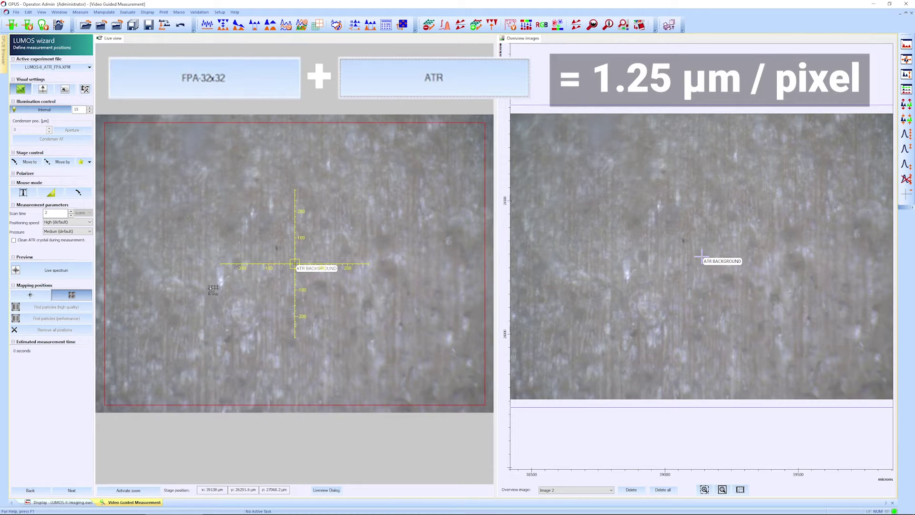
left_click_drag(288, 283, 349, 342)
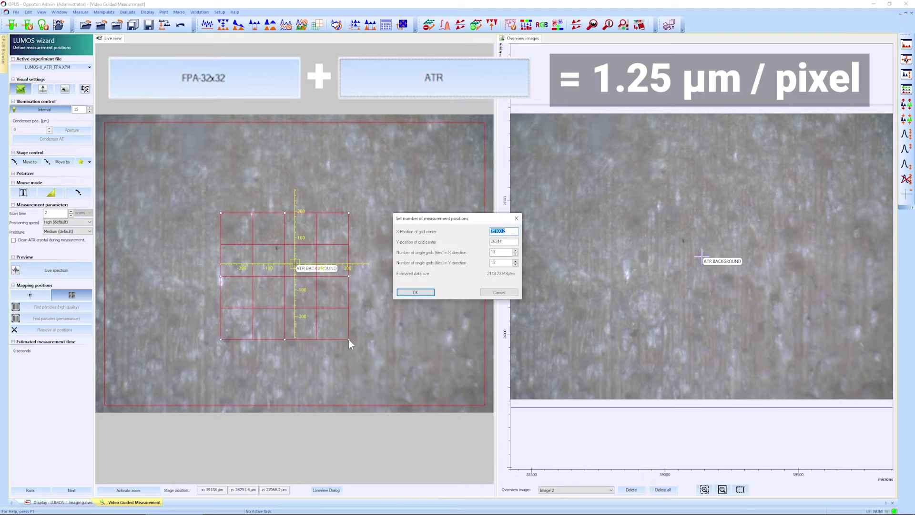
left_click(516, 264)
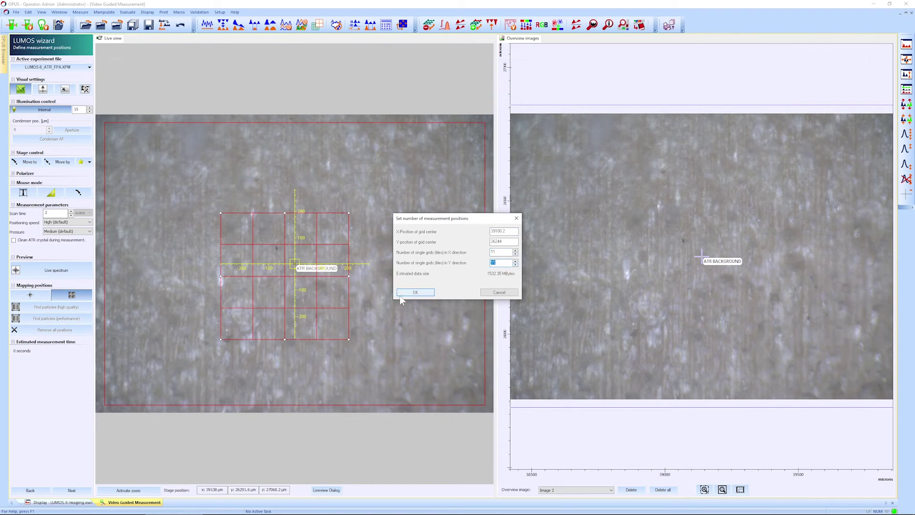
left_click(415, 293)
left_click_drag(338, 302, 333, 286)
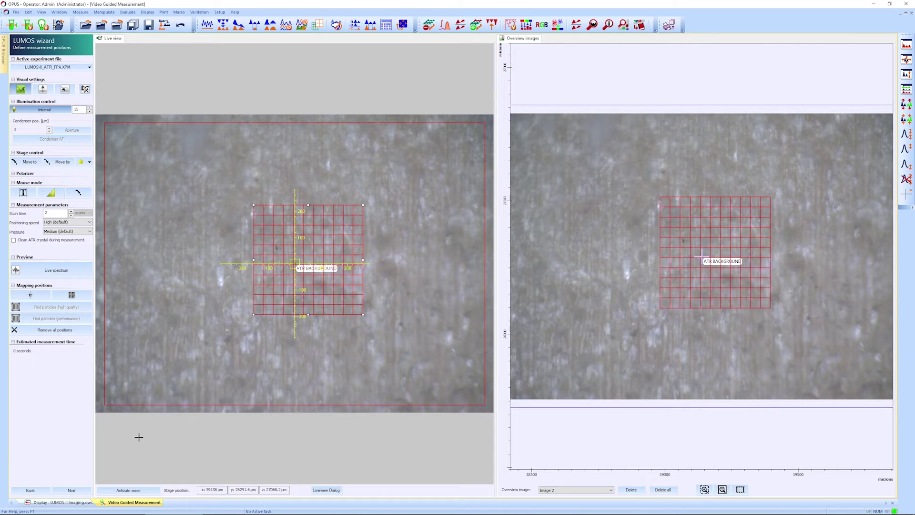
left_click(72, 491)
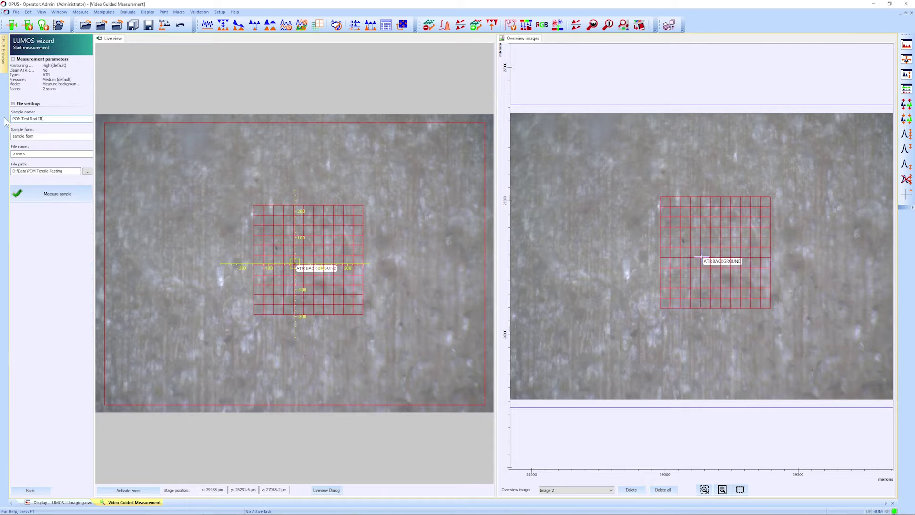
Step: Start measuring the sample across the 11 by 11 grid positions
left_click(52, 191)
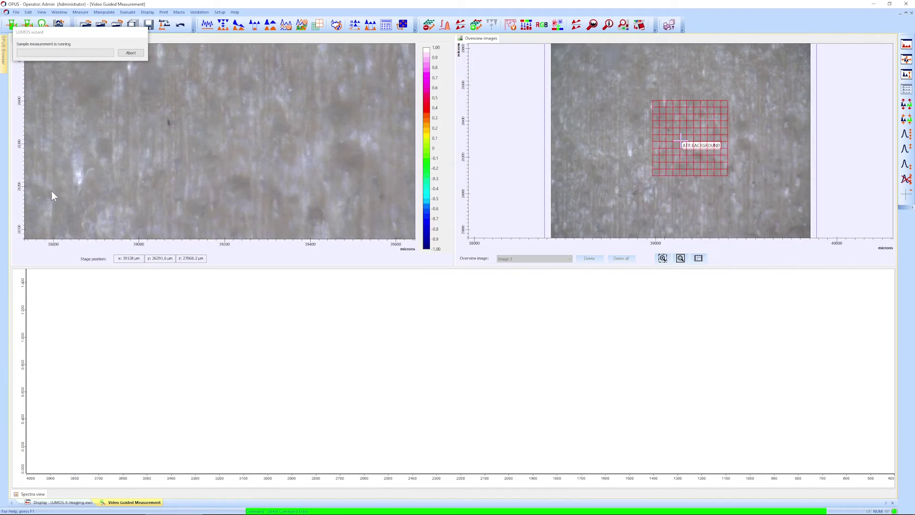